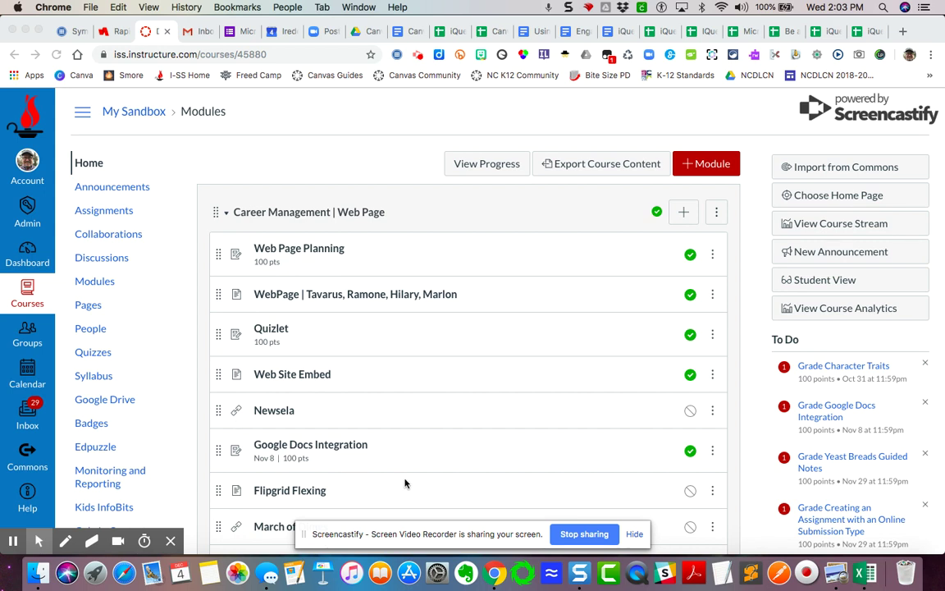
# Open the sandbox course's Outcomes page and bring up the Find Outcomes dialog
pyautogui.scroll(-2, 407, 480)
pyautogui.scroll(-4, 407, 480)
pyautogui.scroll(3, 150, 221)
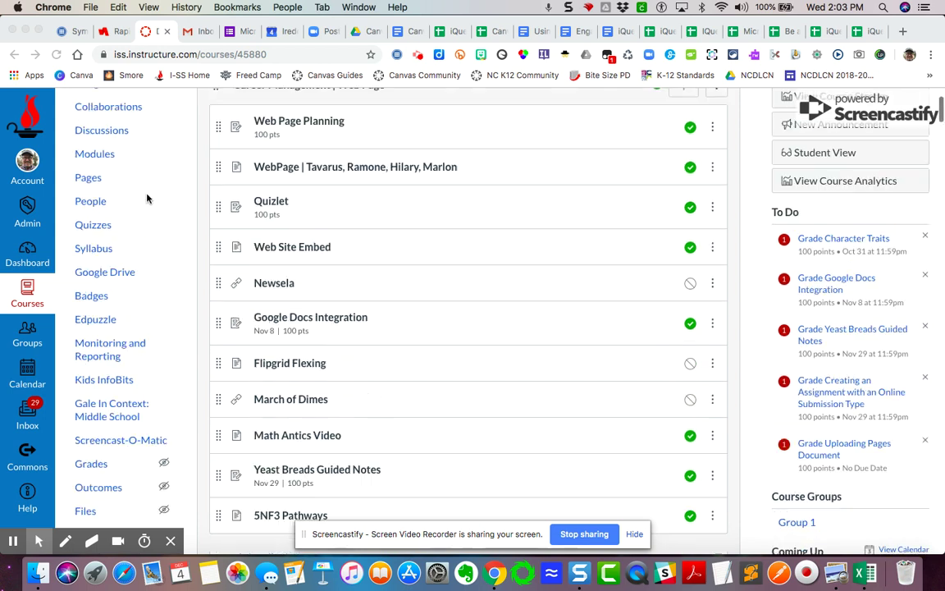
pyautogui.scroll(-4, 133, 301)
pyautogui.scroll(-2, 133, 301)
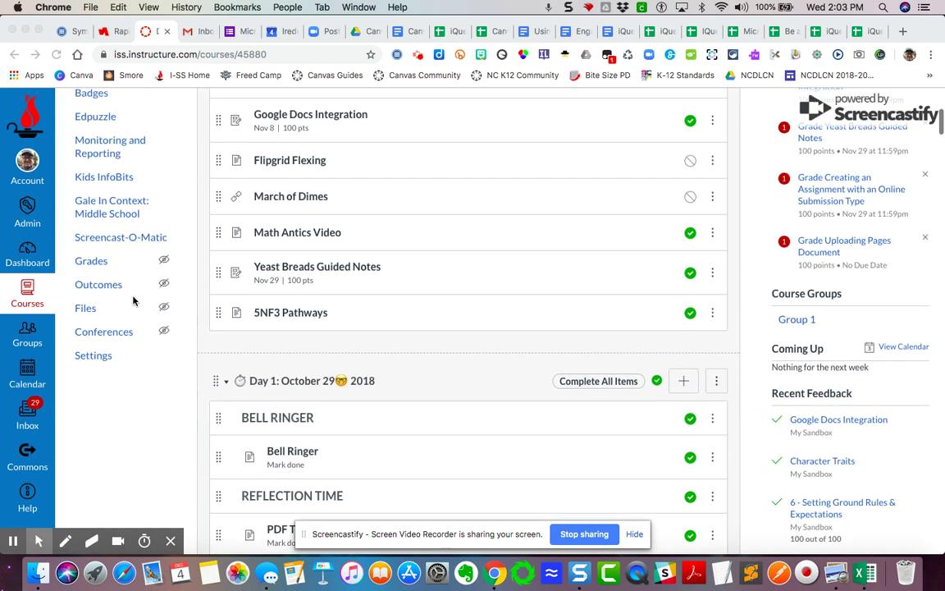
pyautogui.scroll(1, 134, 301)
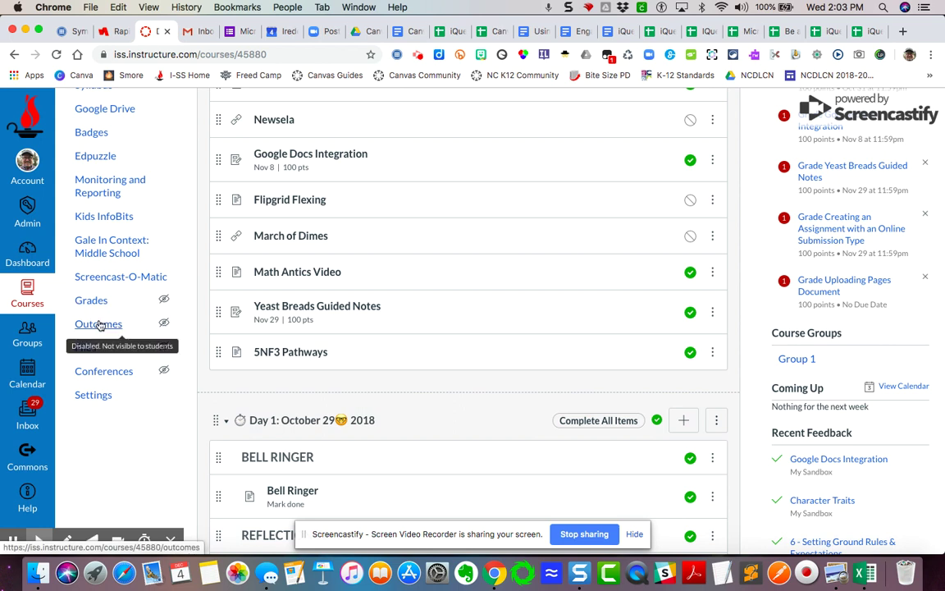
pyautogui.click(98, 324)
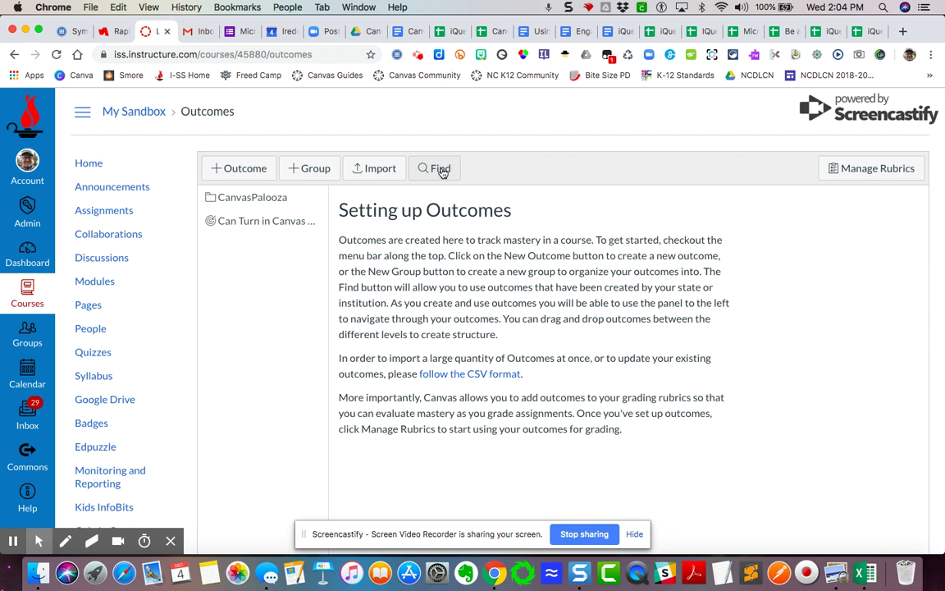
pyautogui.click(437, 169)
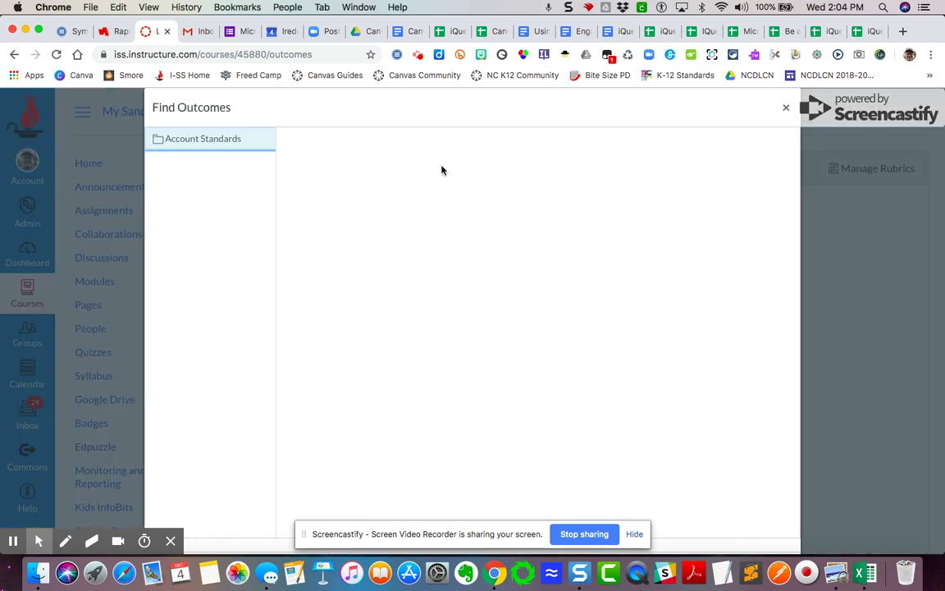
# Browse Account Standards > Iredell-Statesville Schools > North Carolina (NEW) > Essential Standards
pyautogui.click(216, 139)
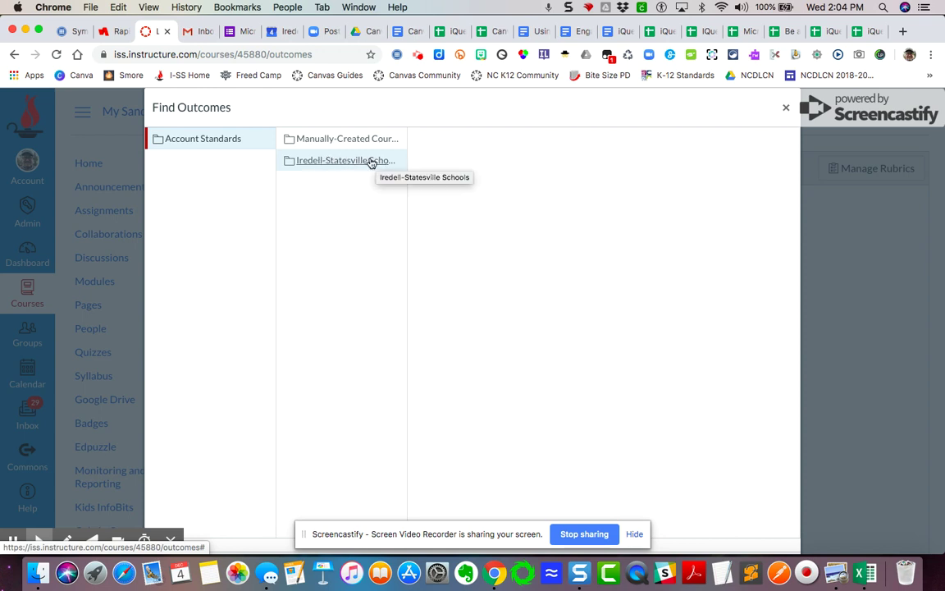
pyautogui.click(371, 162)
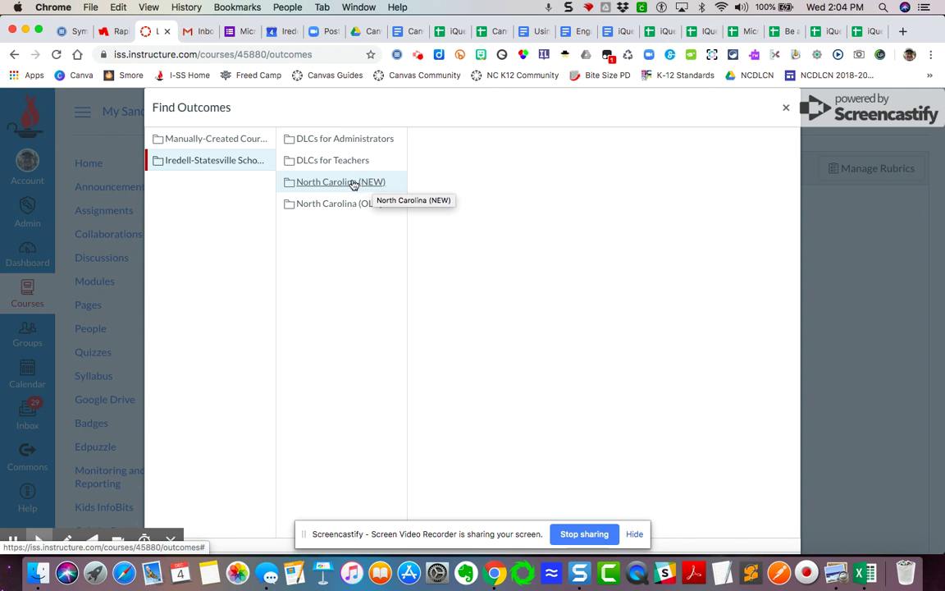
pyautogui.click(353, 184)
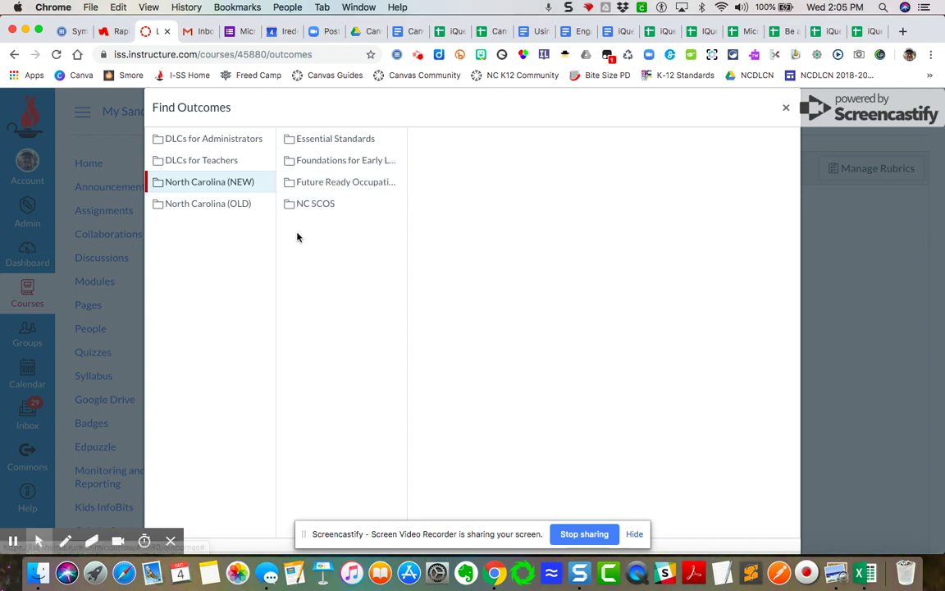
pyautogui.click(345, 138)
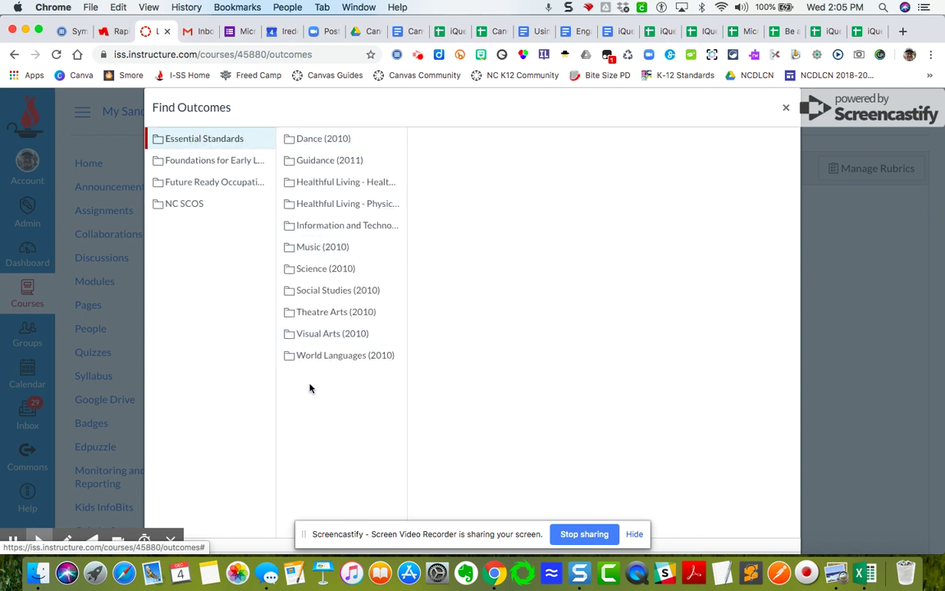
# Open Social Studies (2010) and select the Third Grade standards
pyautogui.click(332, 293)
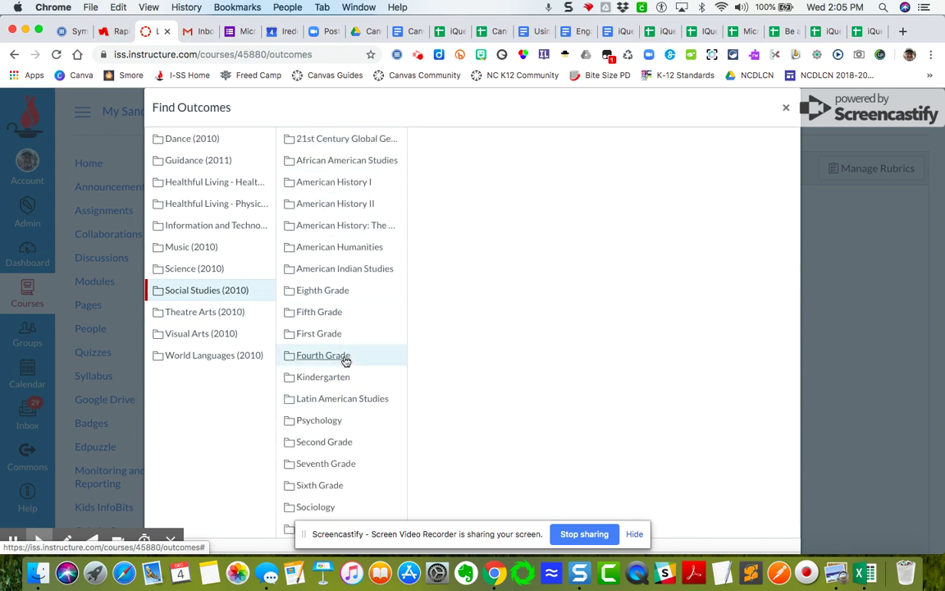
pyautogui.scroll(-3, 344, 358)
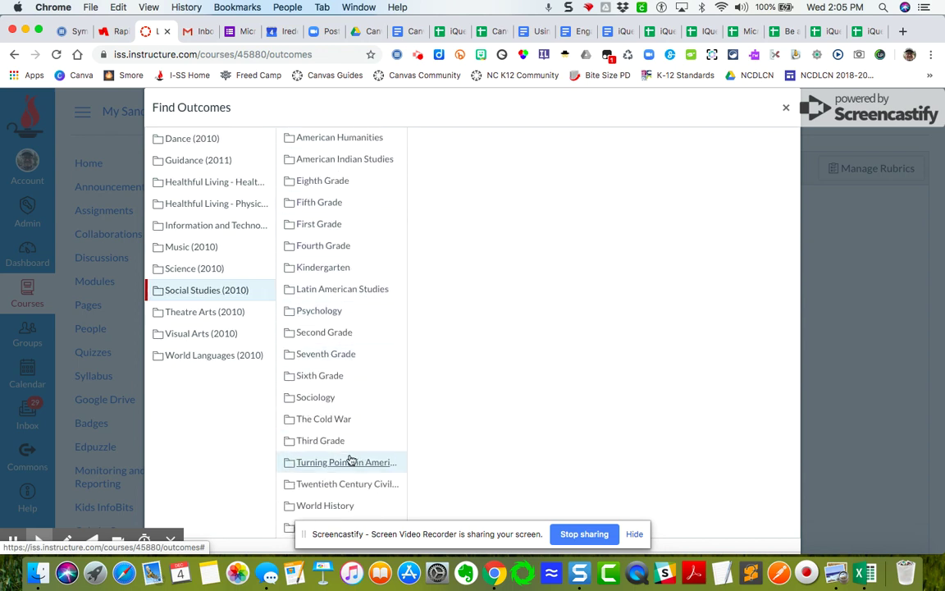
pyautogui.scroll(-3, 359, 444)
pyautogui.scroll(3, 359, 443)
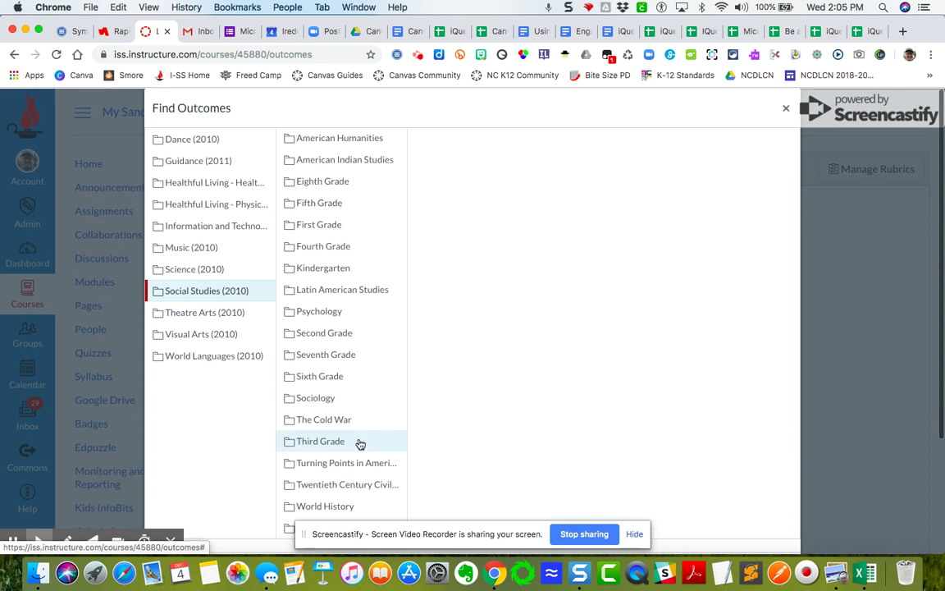
pyautogui.scroll(3, 348, 274)
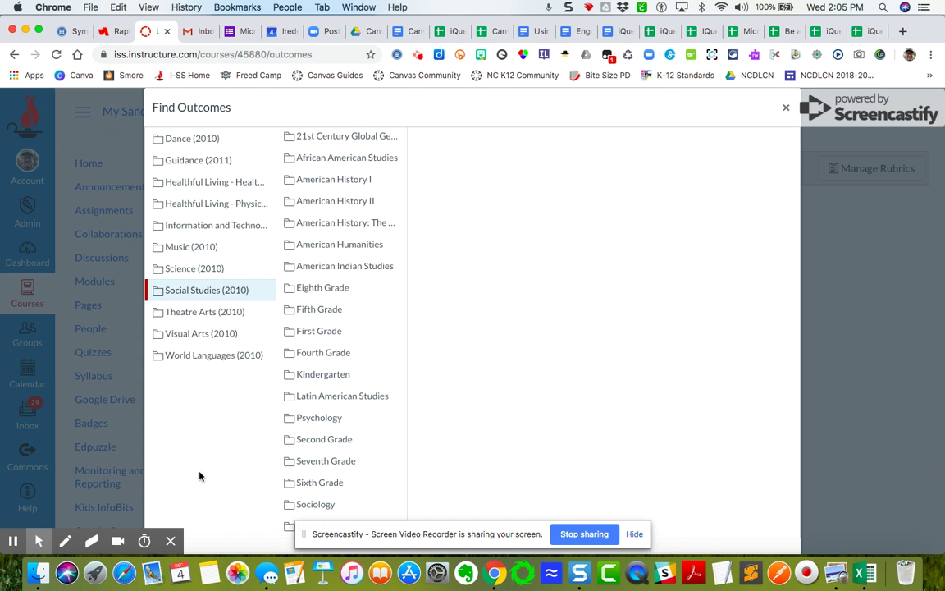
pyautogui.scroll(-1, 344, 412)
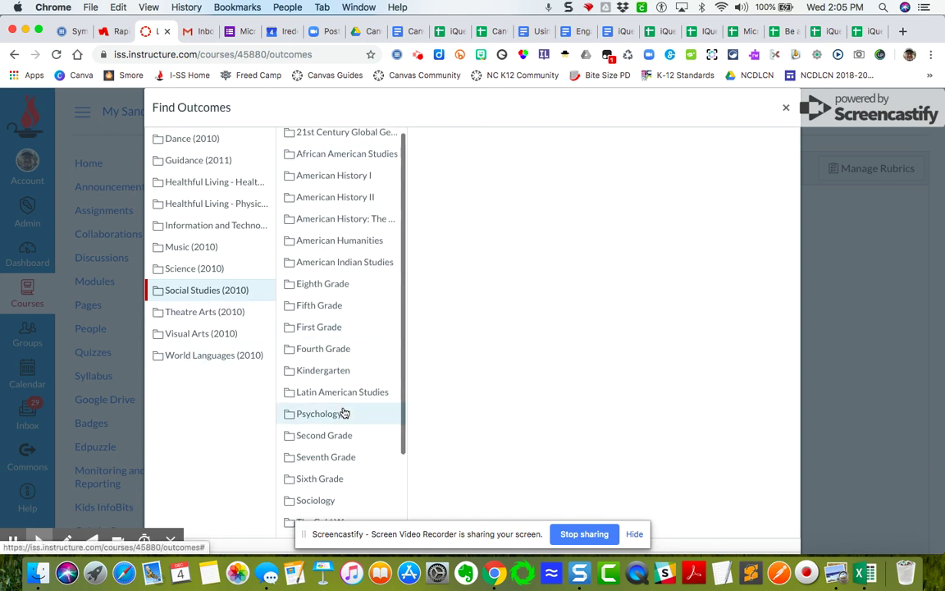
pyautogui.scroll(-3, 336, 413)
pyautogui.scroll(-2, 353, 443)
pyautogui.click(335, 443)
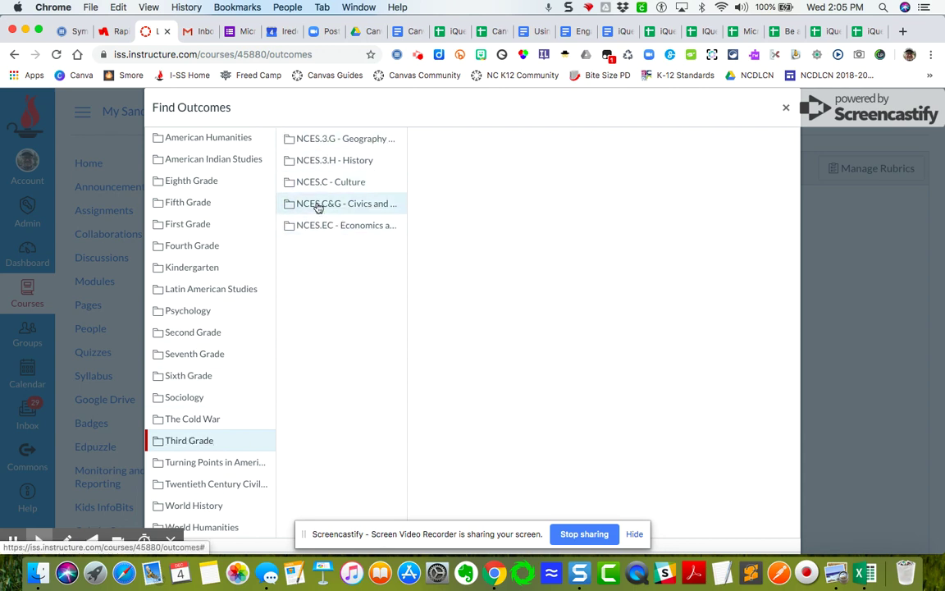
pyautogui.moveTo(92, 541)
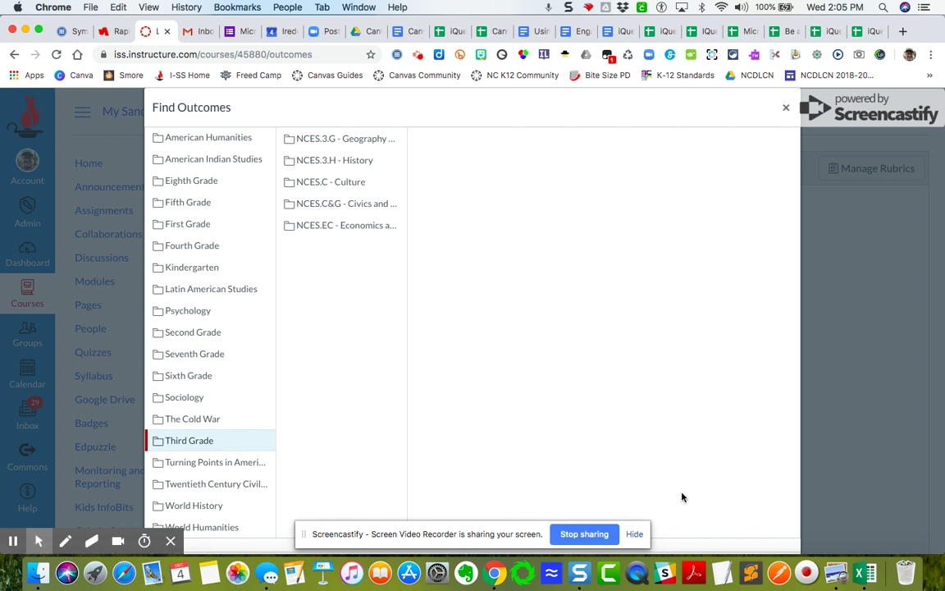
# Import the Third Grade group and confirm the import
pyautogui.scroll(-5, 681, 497)
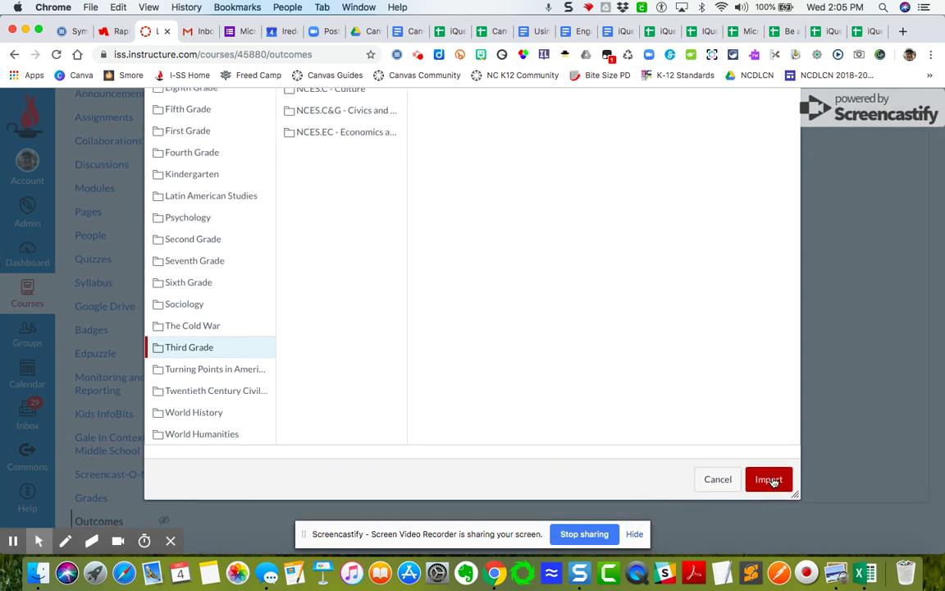
pyautogui.click(770, 479)
pyautogui.click(588, 142)
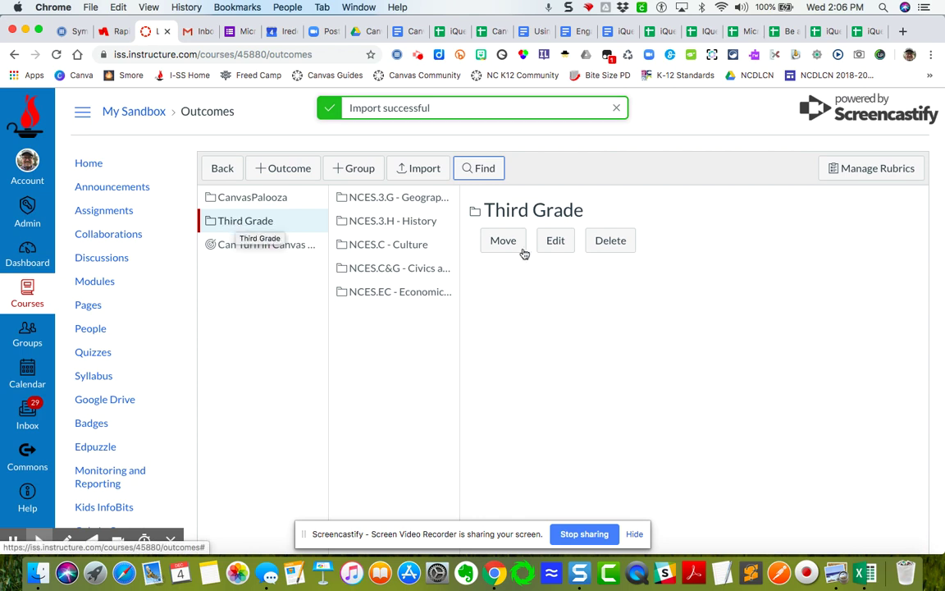
# Rename the imported Third Grade group to 'SS - Third Grade' and save it
pyautogui.click(557, 242)
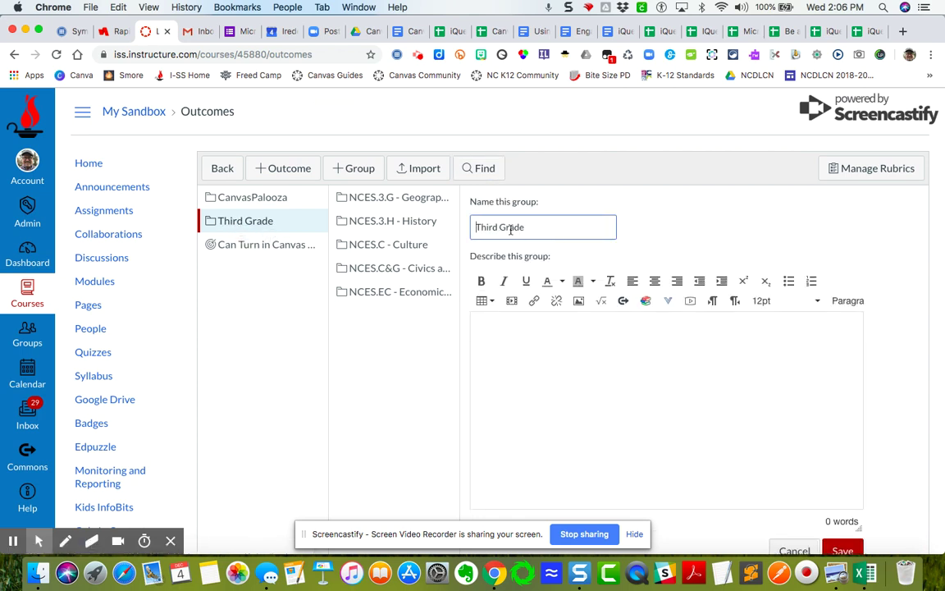
pyautogui.write('SS')
pyautogui.press('BackSpace')
pyautogui.write('-')
pyautogui.scroll(-2, 738, 378)
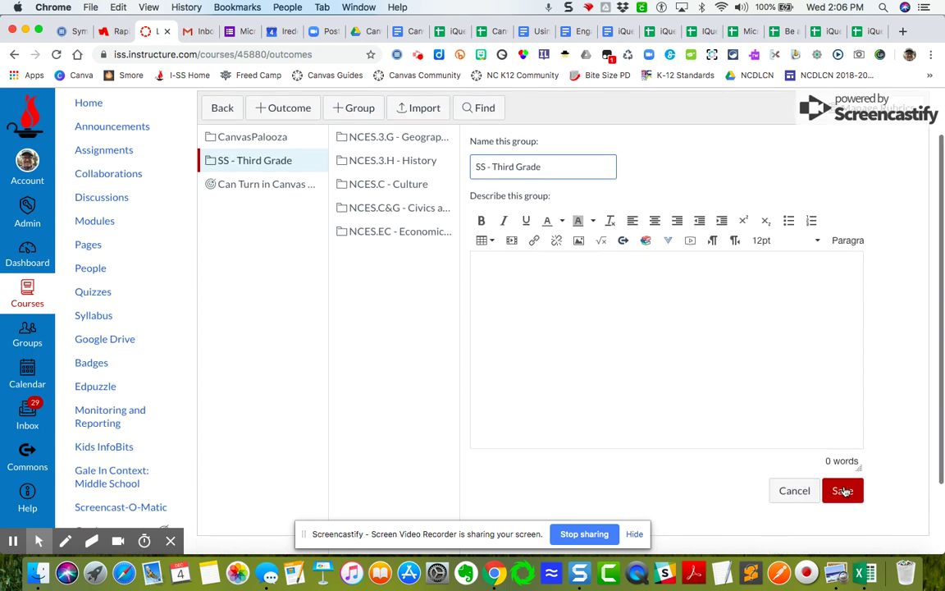
pyautogui.click(844, 495)
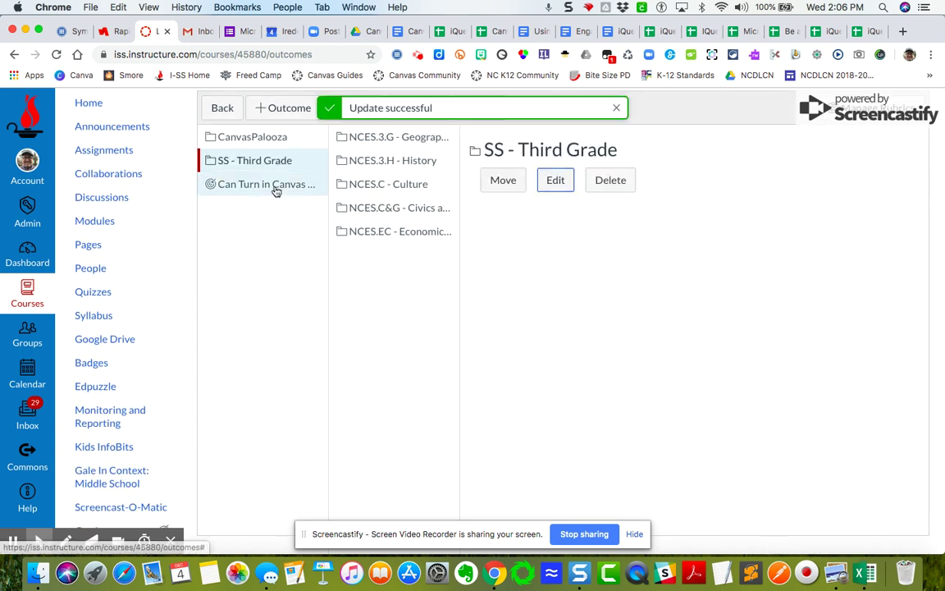
pyautogui.scroll(2, 269, 353)
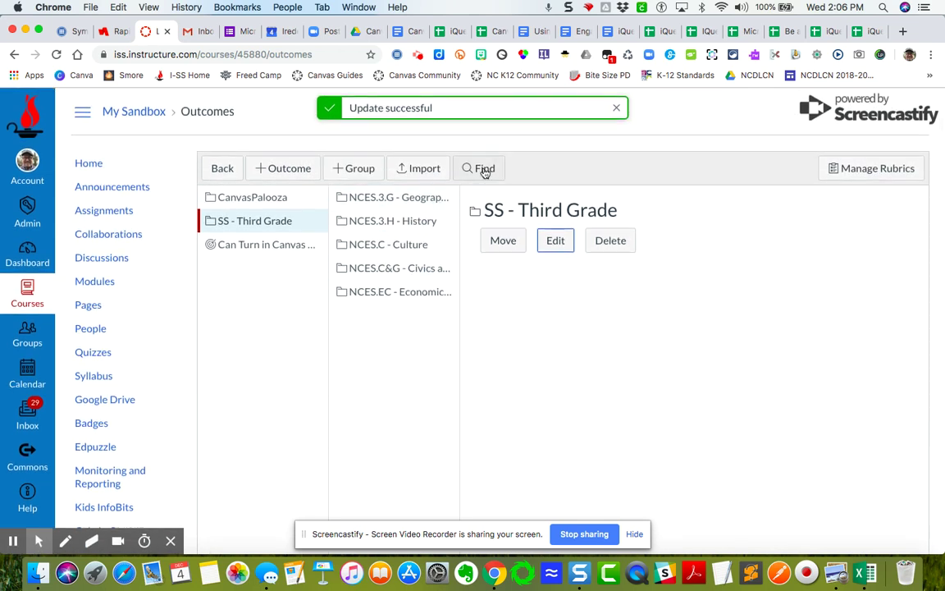
# Browse the shared outcome sets, then close the browser without importing
pyautogui.click(482, 169)
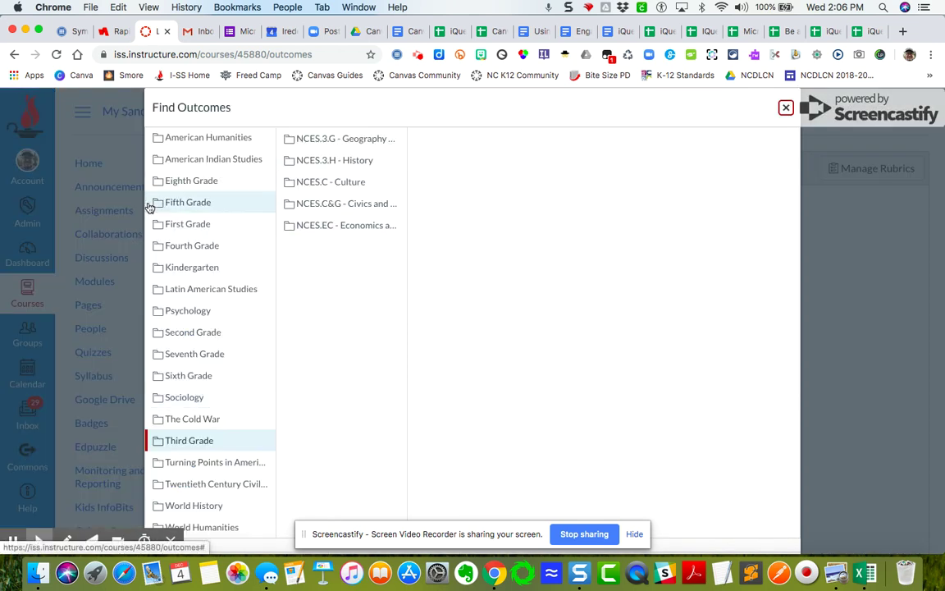
pyautogui.scroll(-3, 340, 392)
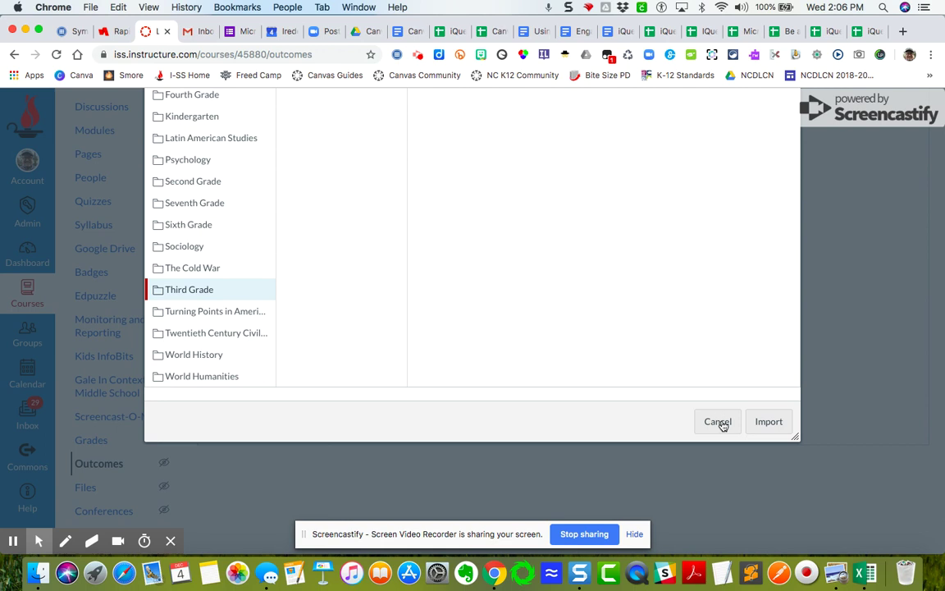
pyautogui.scroll(3, 234, 201)
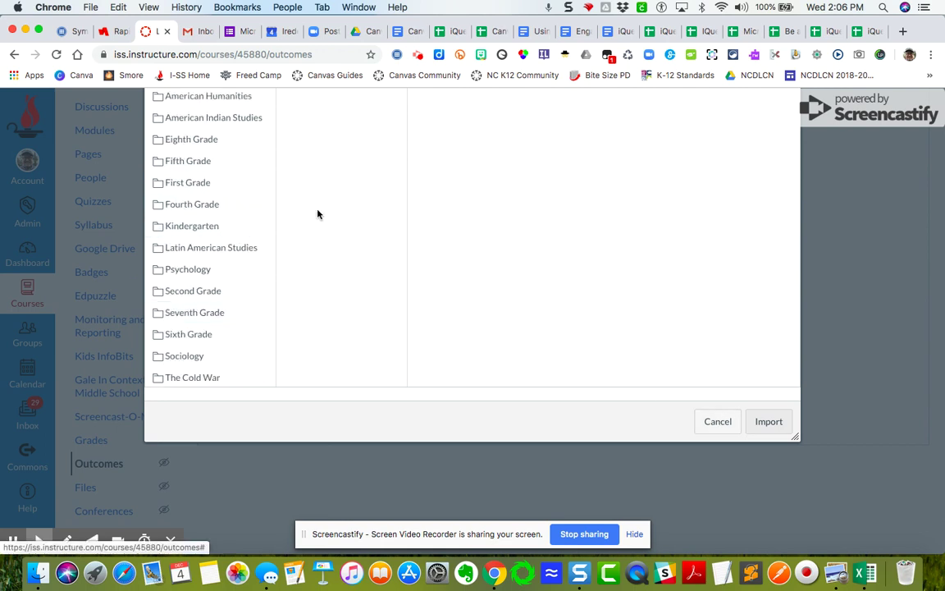
pyautogui.scroll(3, 390, 285)
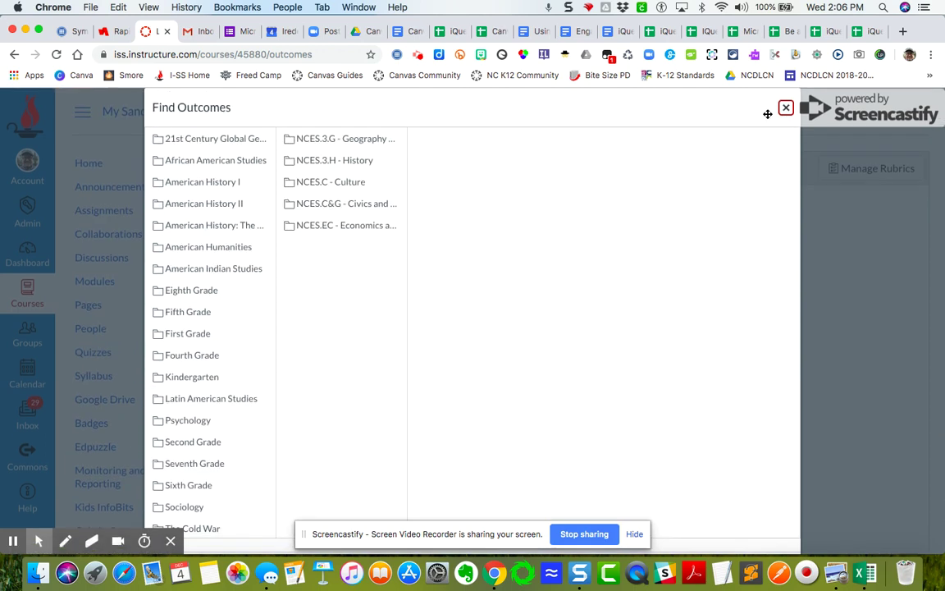
pyautogui.click(785, 108)
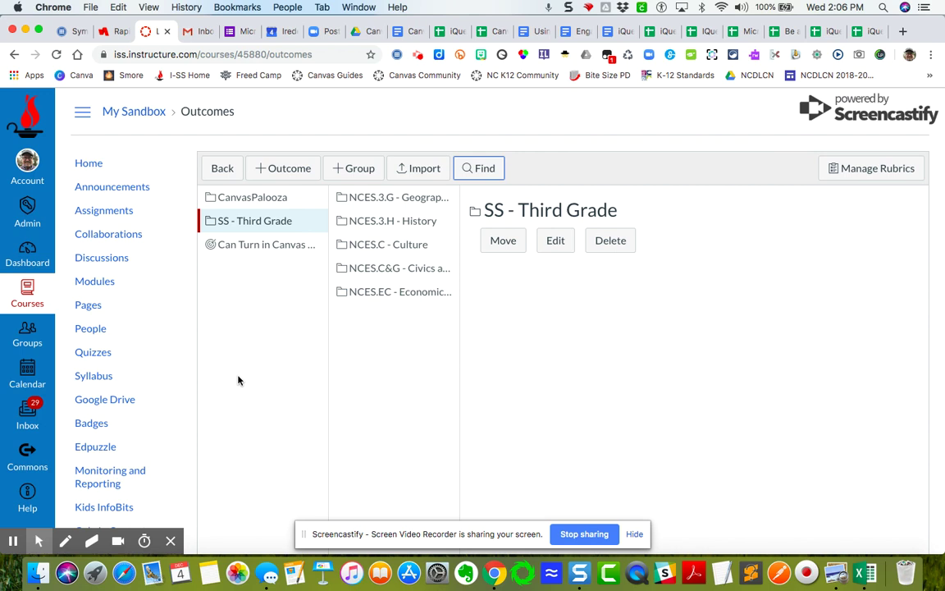
# Choose NC SCOS > English Language Arts > Grade 3 and start importing it
pyautogui.click(489, 167)
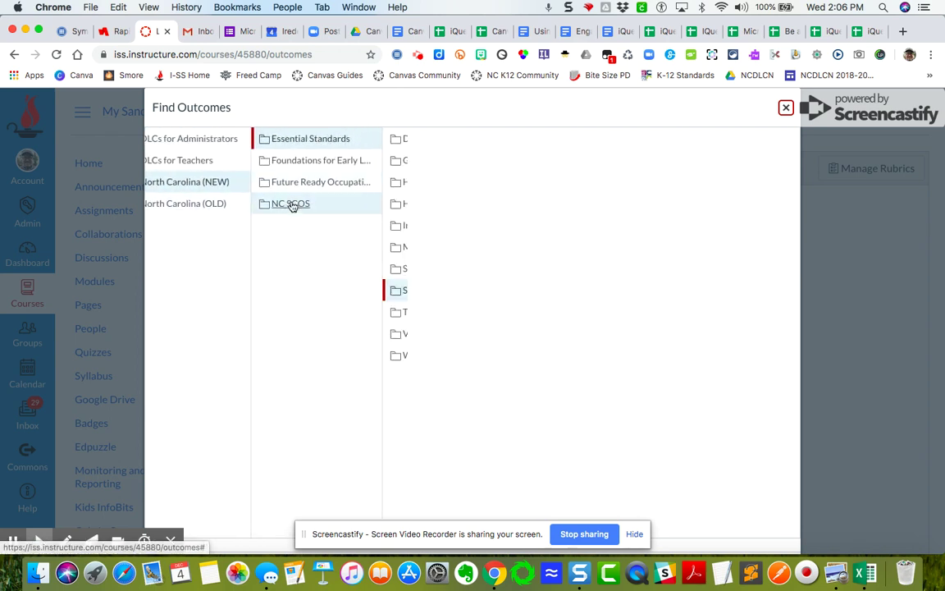
pyautogui.click(296, 205)
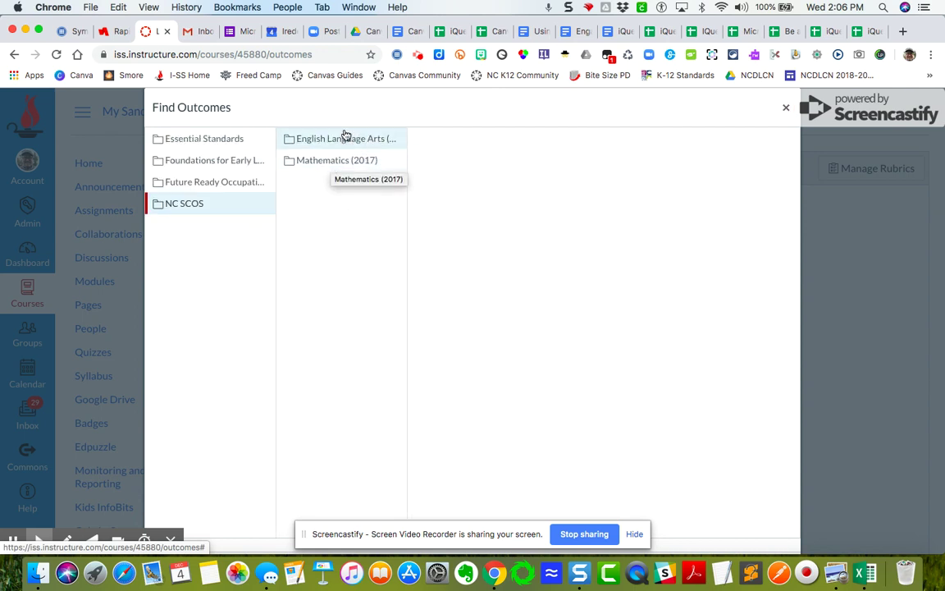
pyautogui.click(350, 138)
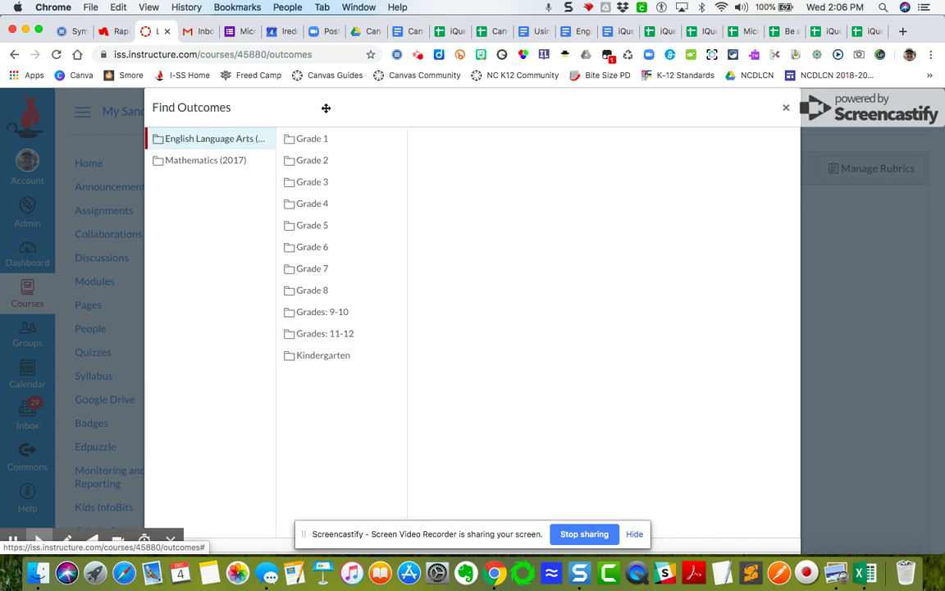
pyautogui.click(314, 182)
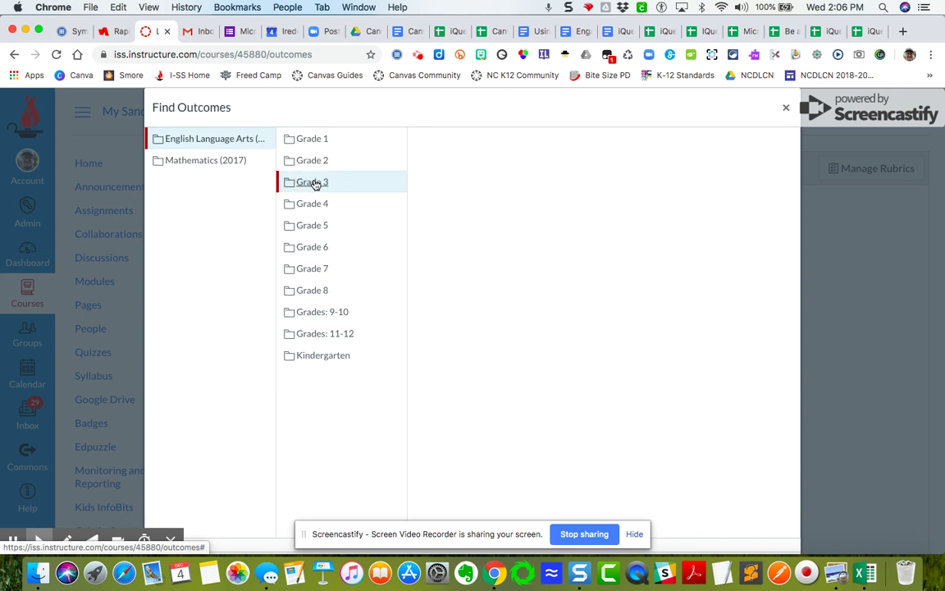
pyautogui.scroll(-3, 512, 345)
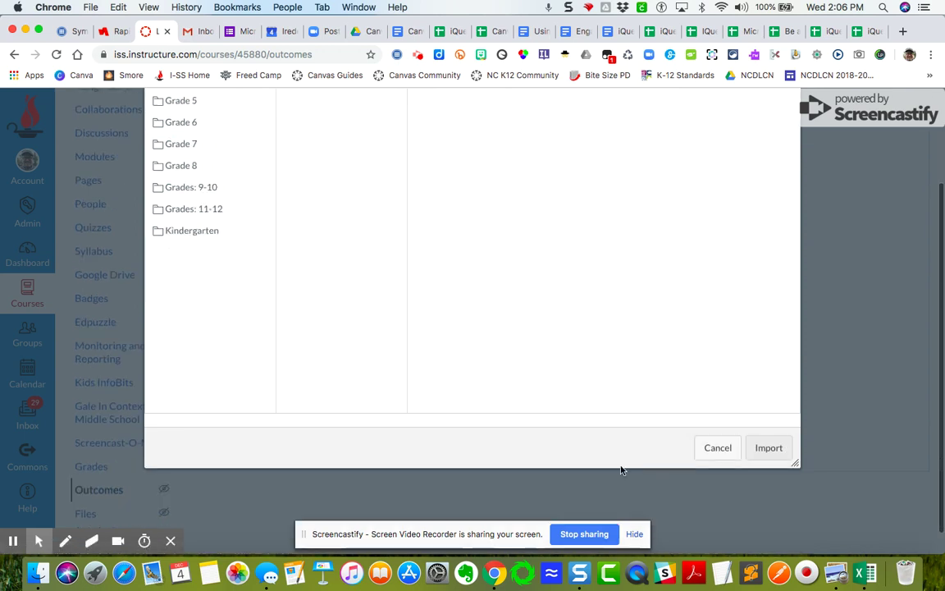
pyautogui.click(769, 448)
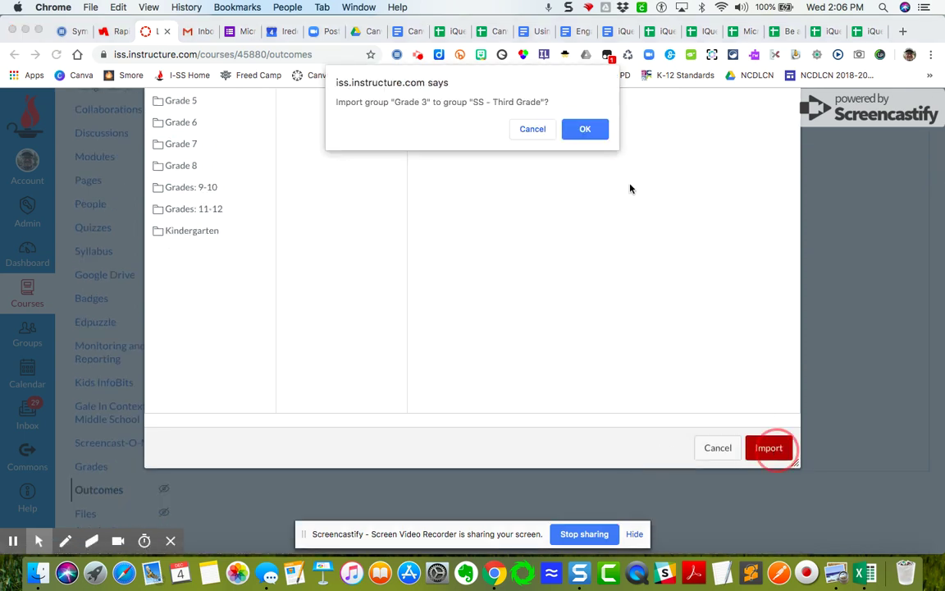
# Confirm the Grade 3 import and rename that group 'ELA - Grade 3'
pyautogui.click(588, 129)
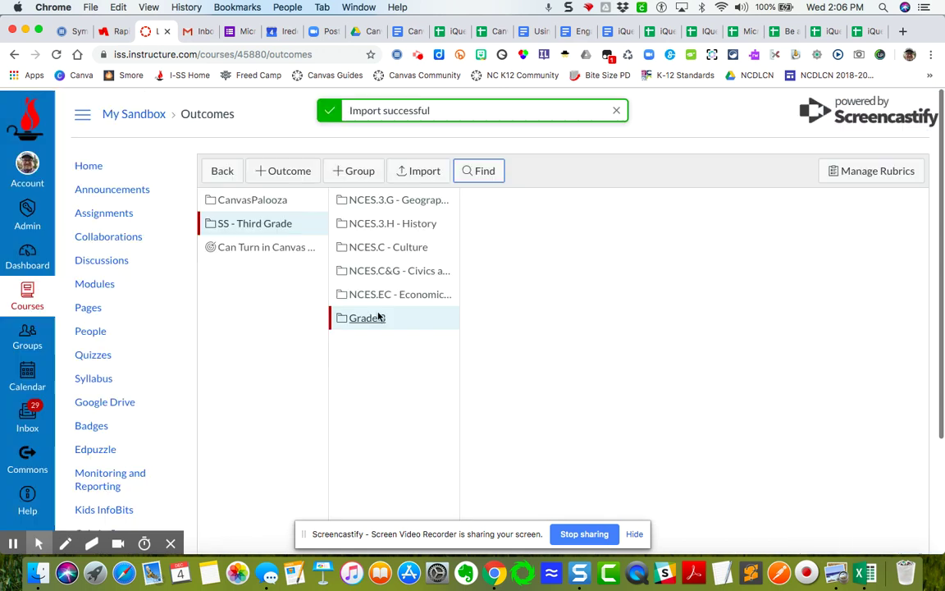
pyautogui.click(379, 317)
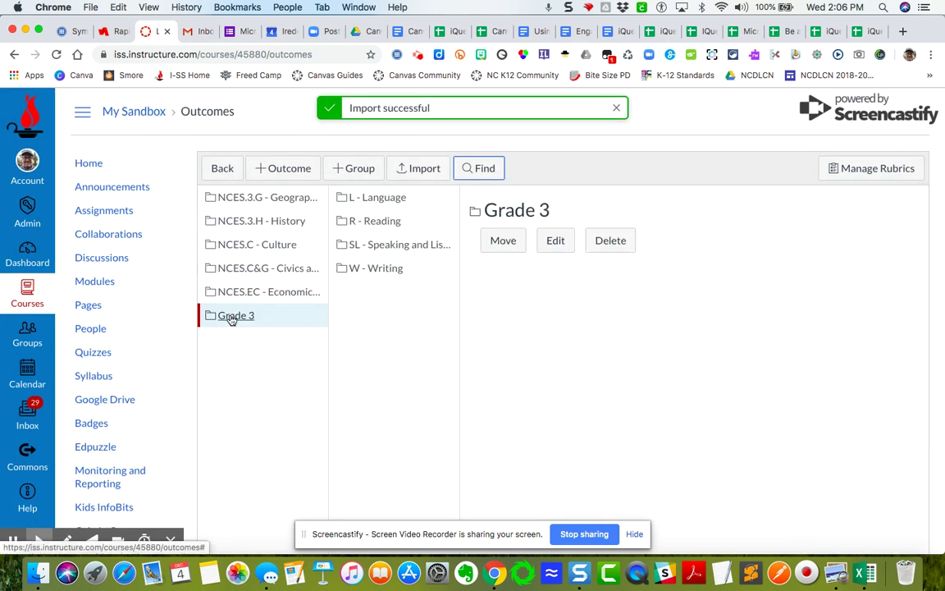
pyautogui.click(555, 240)
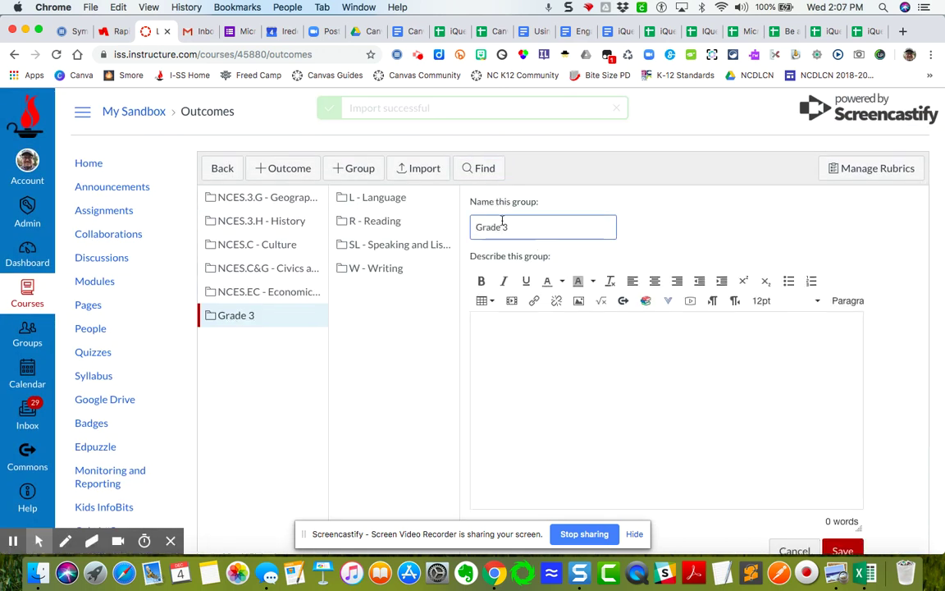
pyautogui.write('ELA ')
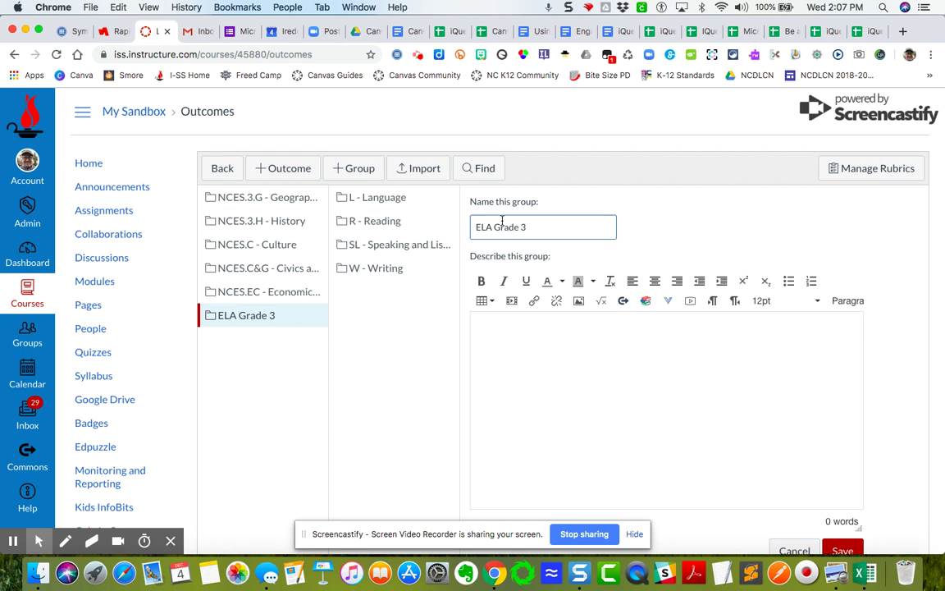
pyautogui.write('-')
pyautogui.scroll(-2, 823, 490)
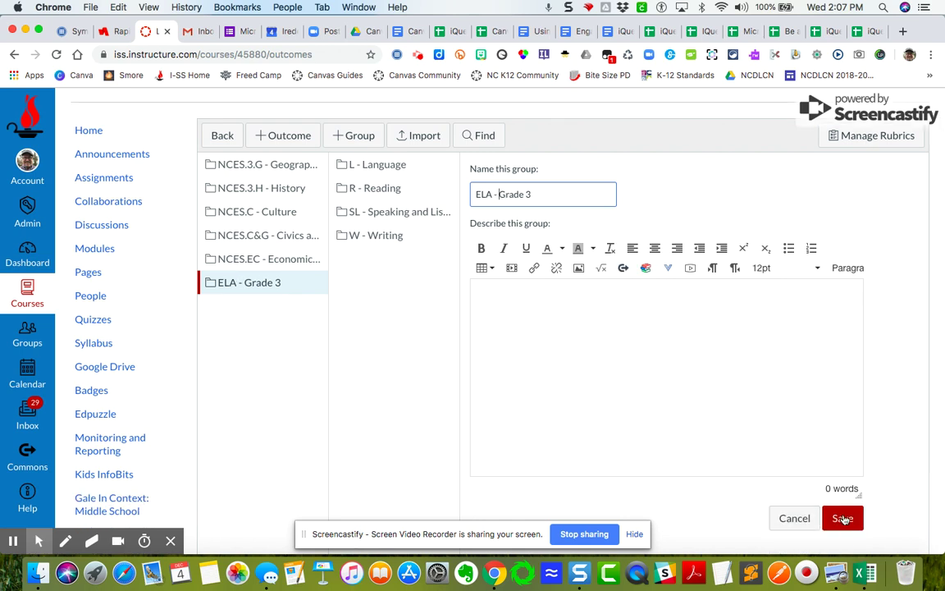
pyautogui.click(843, 518)
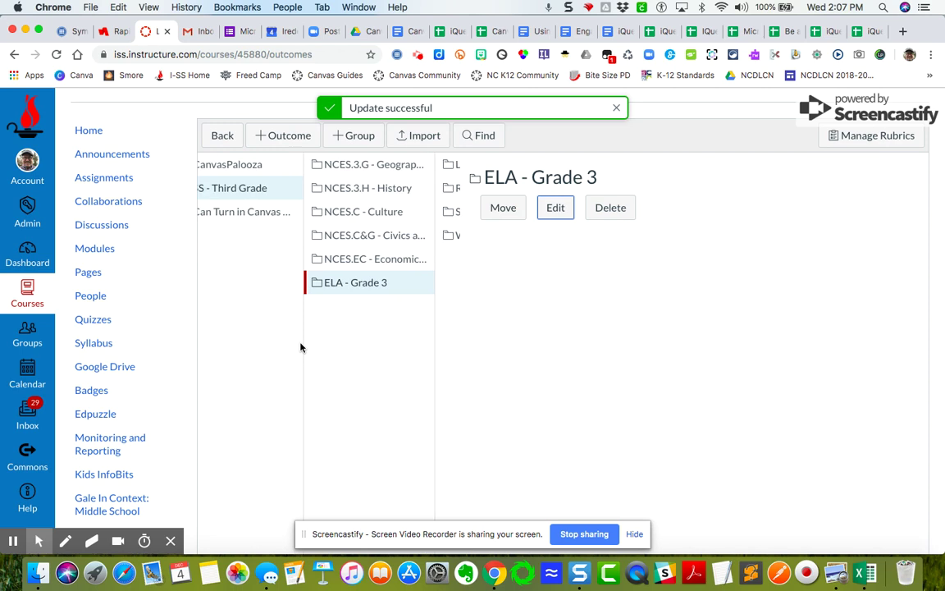
pyautogui.click(397, 284)
# Drag ELA - Grade 3 to the top level and reload the Outcomes page
pyautogui.moveTo(397, 284); pyautogui.dragTo(264, 234)
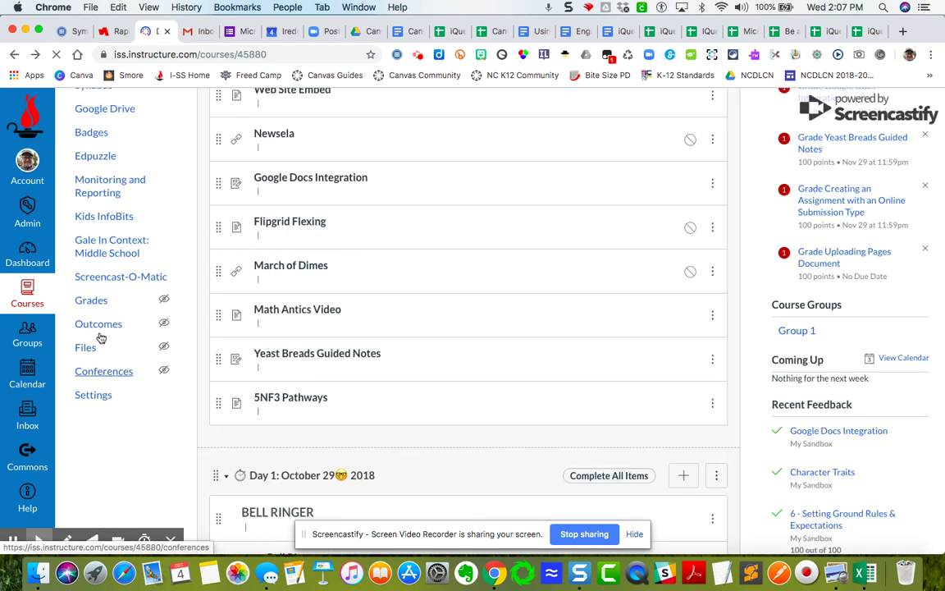
pyautogui.click(98, 323)
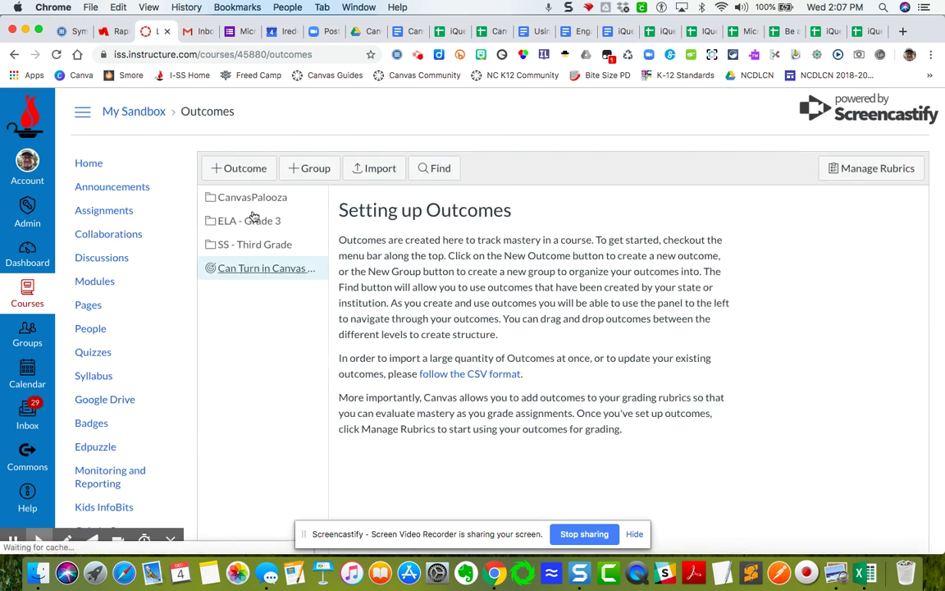
pyautogui.click(261, 219)
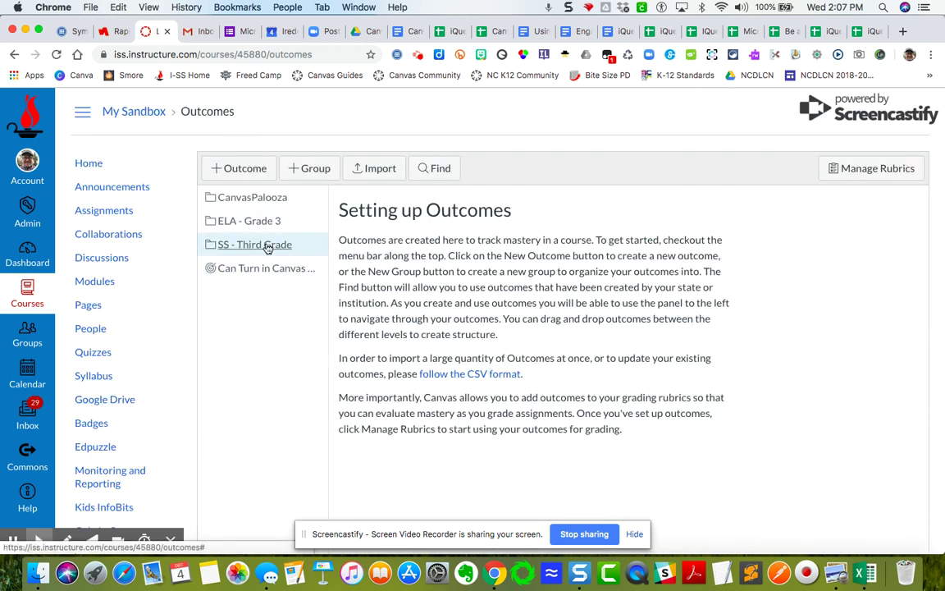